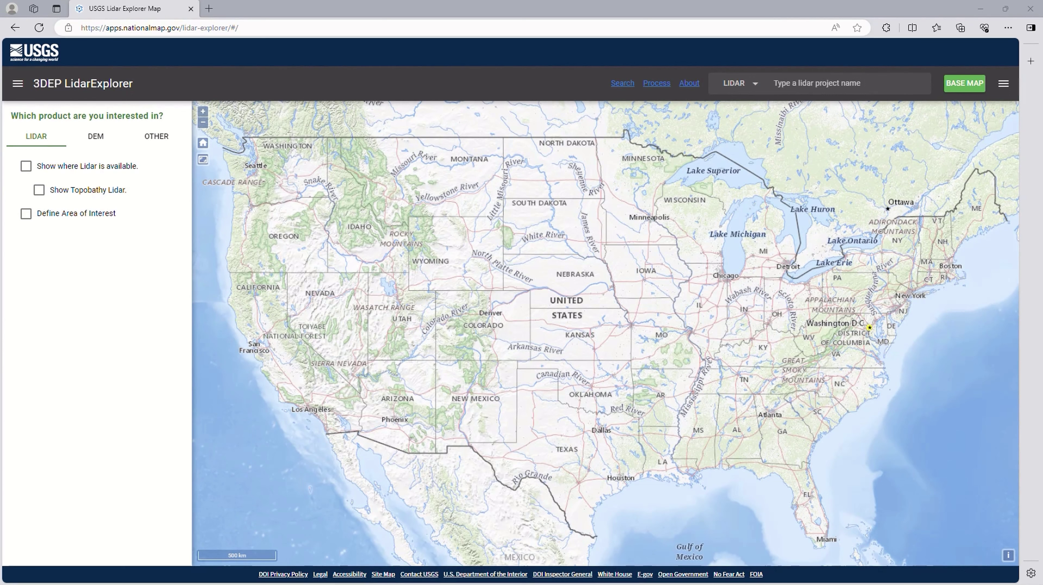
left_click(38, 139)
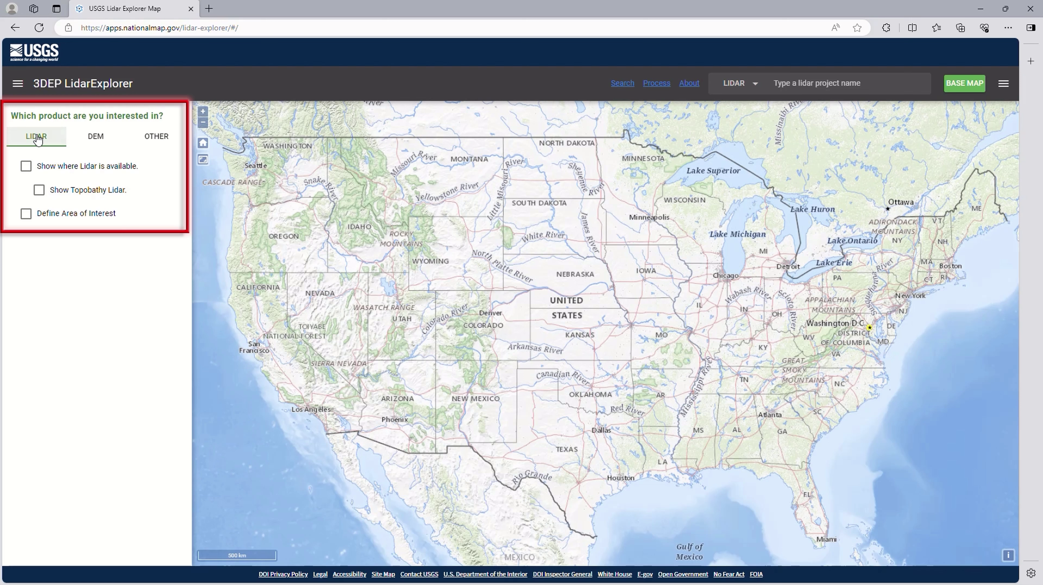
left_click(95, 138)
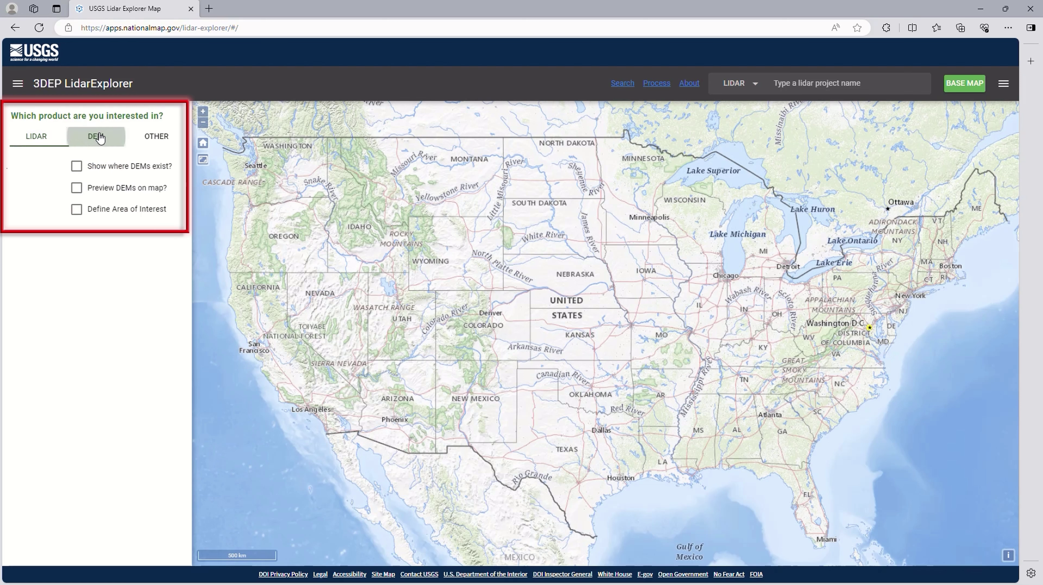
left_click(163, 139)
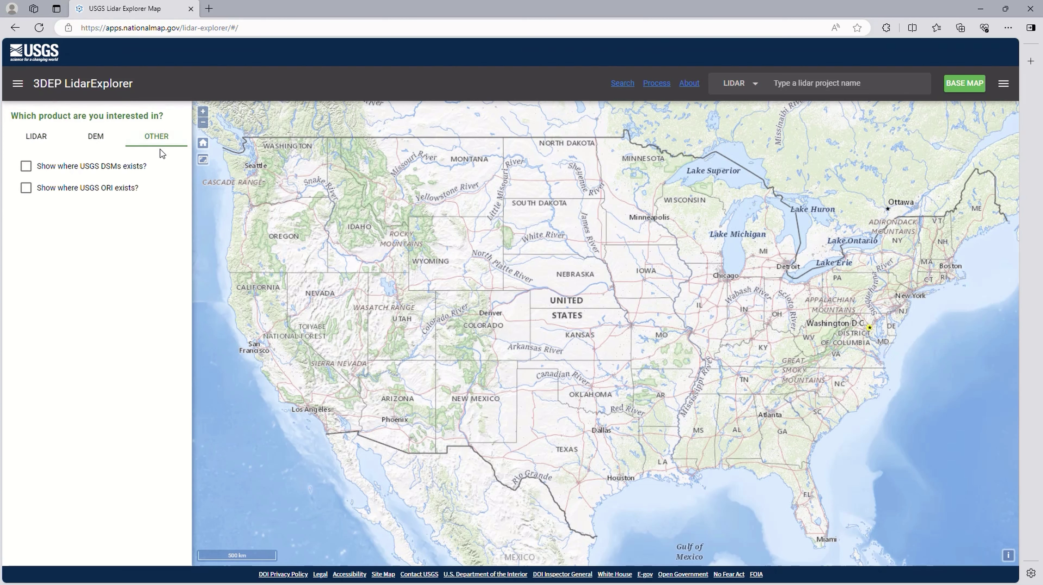
left_click(37, 139)
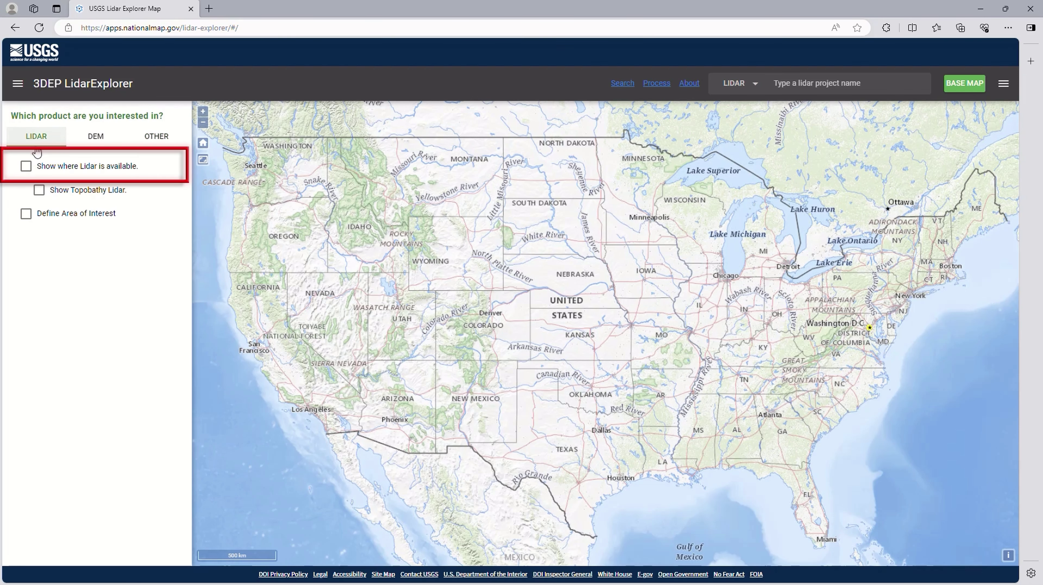
- Show lidar coverage with its quality legend, then toggle Topobathy Lidar on and off
left_click(26, 169)
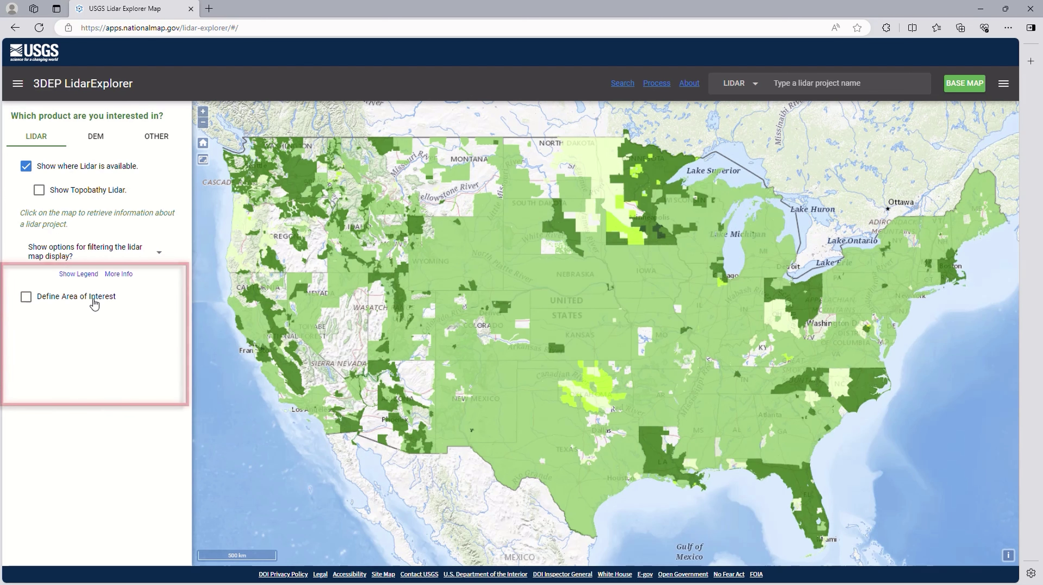
left_click(85, 275)
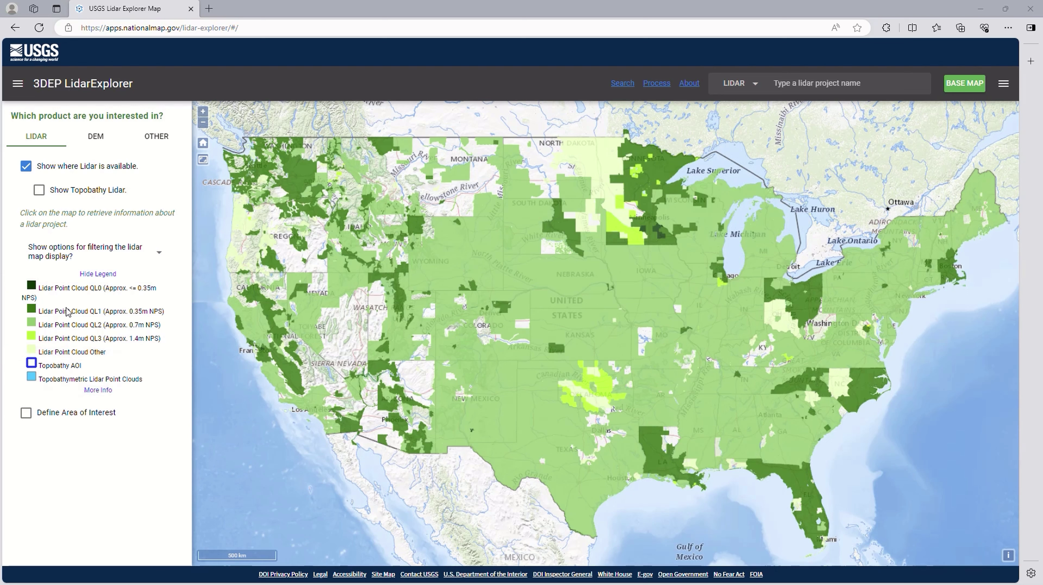
left_click(40, 190)
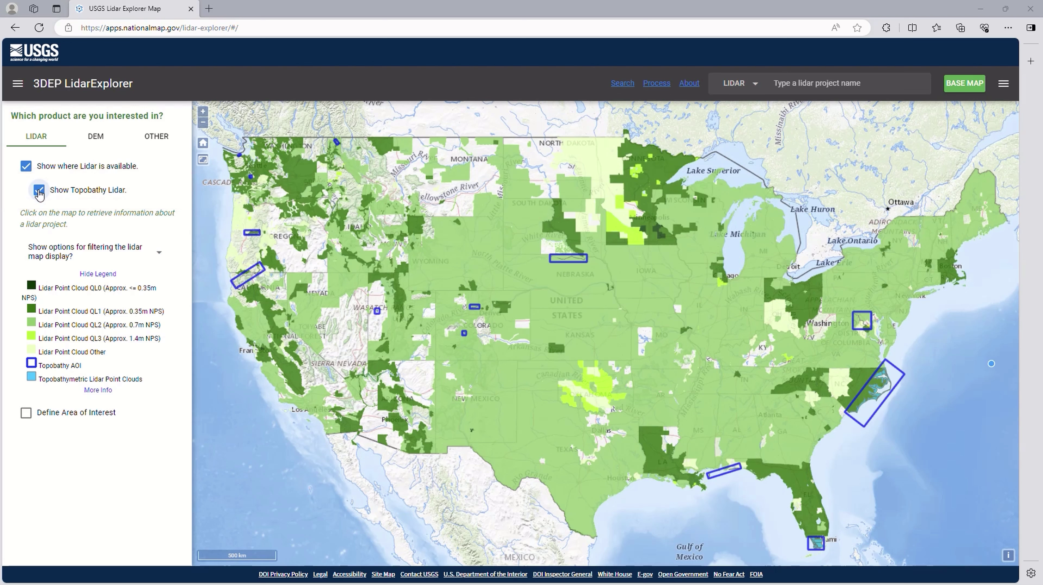
left_click(39, 191)
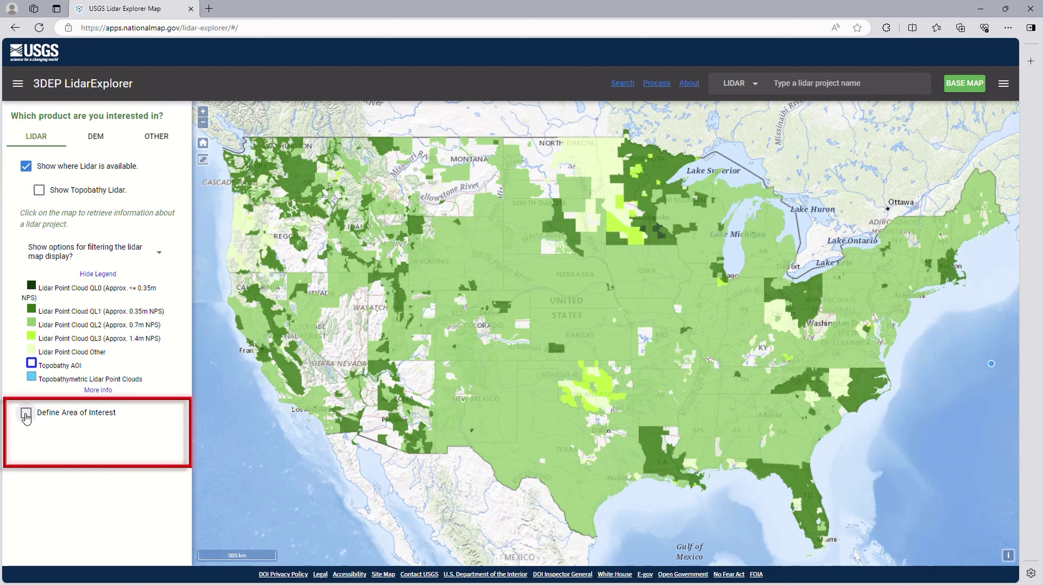
- Enable Define Area of Interest and test zooming the map in and out
left_click(26, 414)
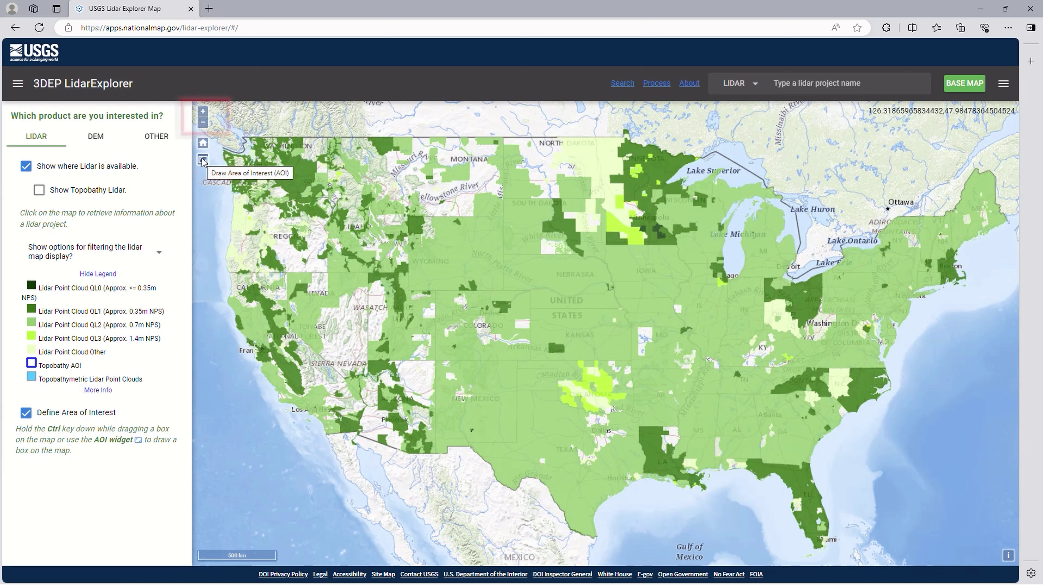
left_click(203, 114)
left_click(203, 123)
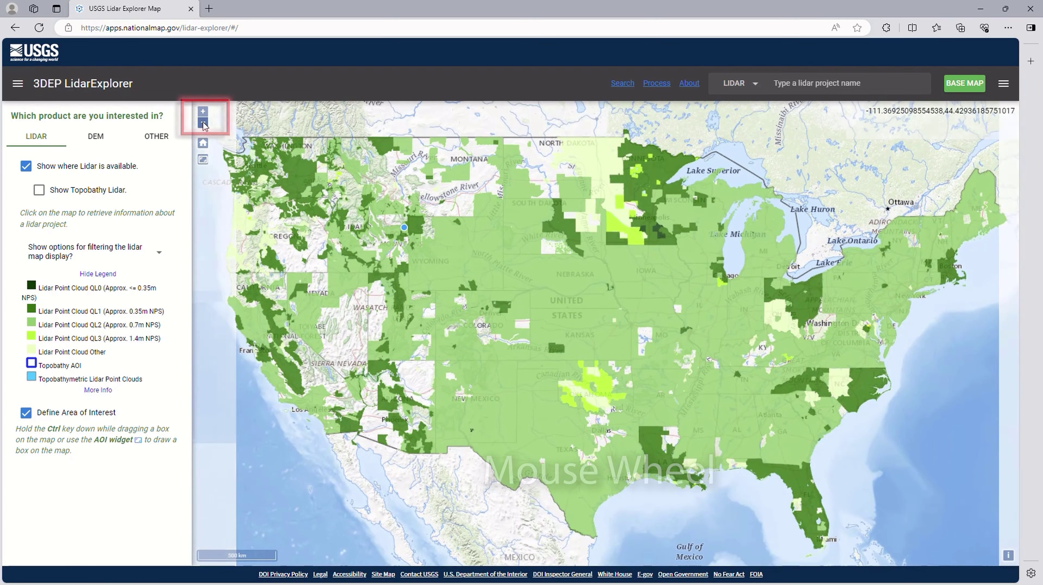
scroll(520, 217, "down", 2)
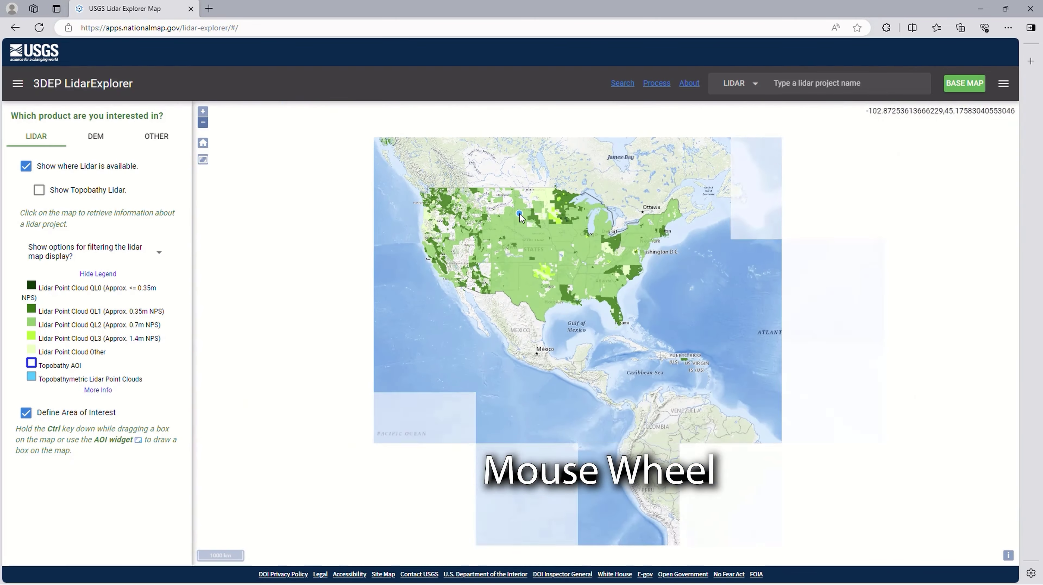
scroll(520, 217, "up", 3)
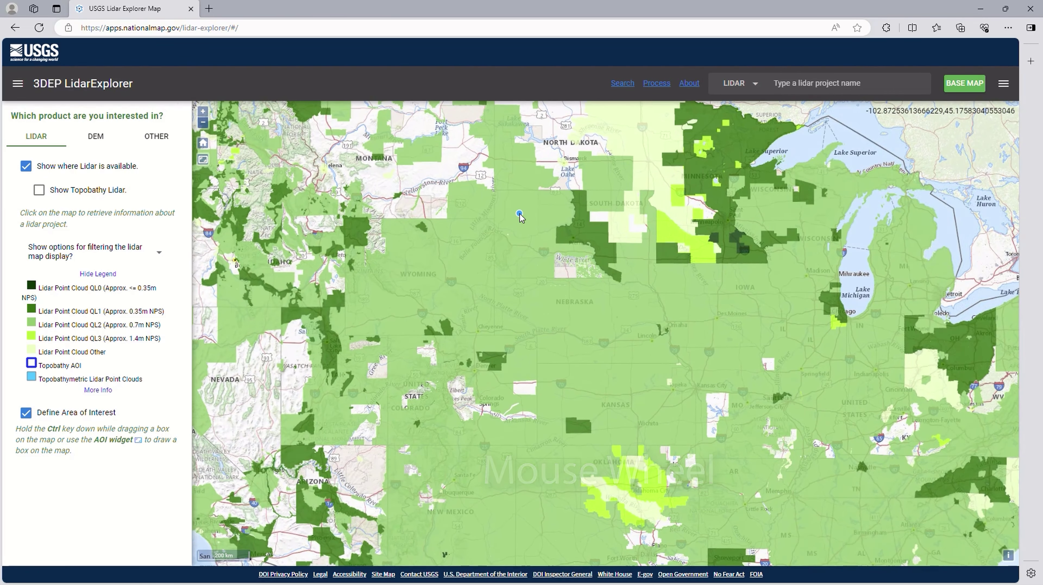
scroll(520, 217, "down", 2)
left_click(754, 83)
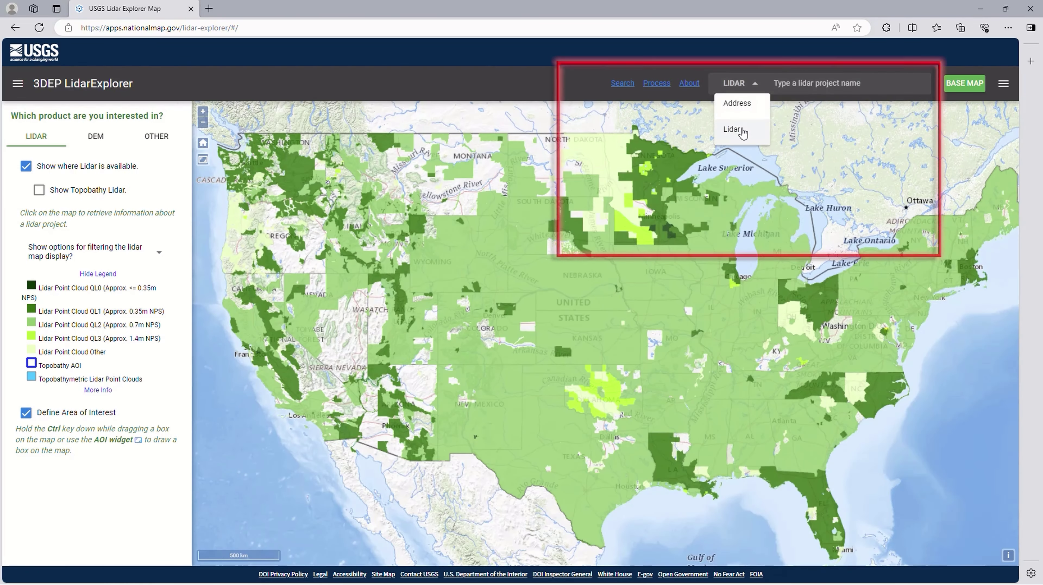
- Find 'Chicago, IL, USA' by address search and box an AOI over Wilmette and Evanston
left_click(765, 98)
left_click(799, 85)
type("CH")
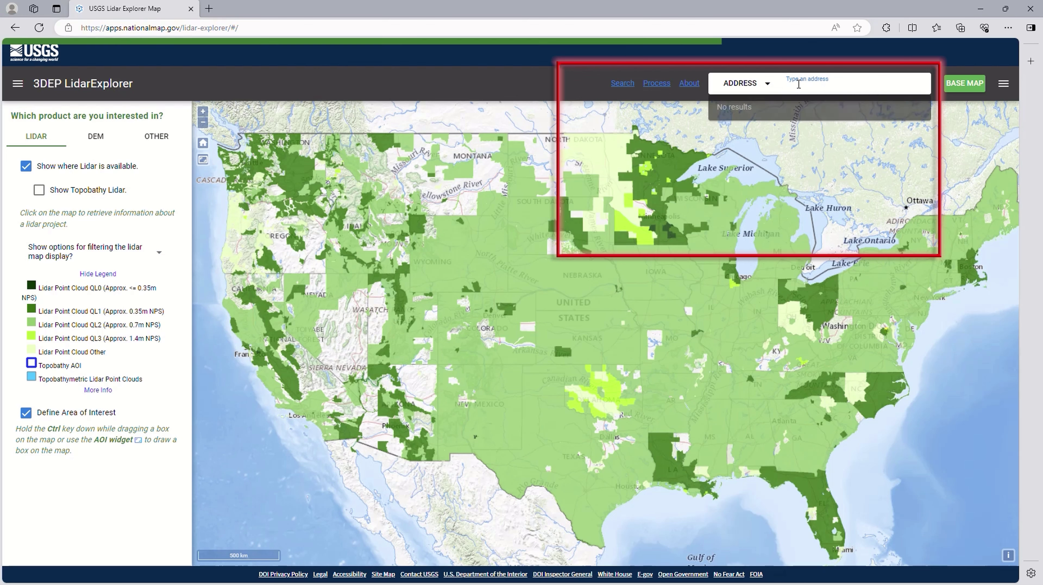
type("icago, Il")
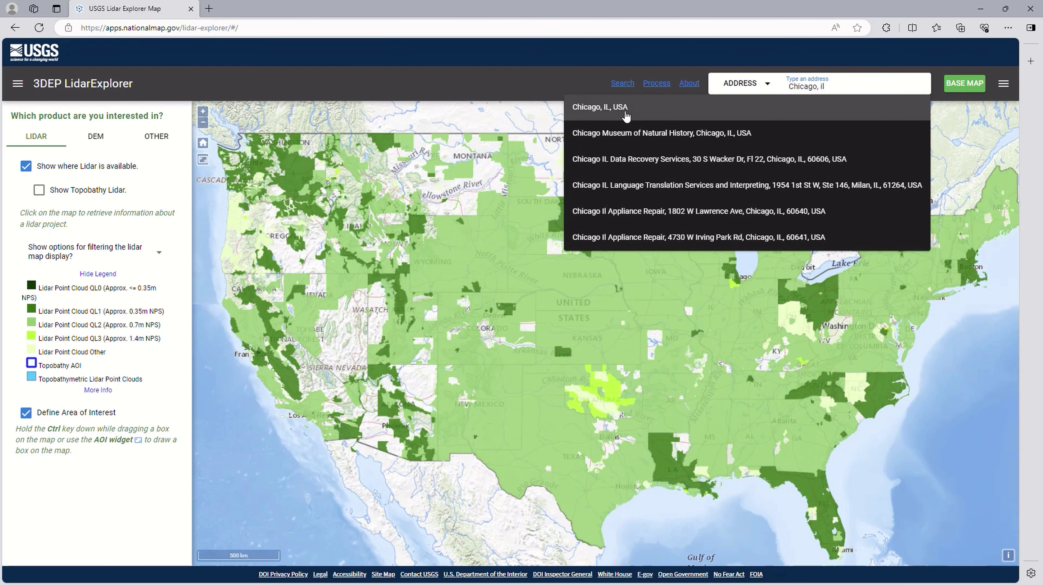
left_click(612, 109)
scroll(689, 371, "down", 2)
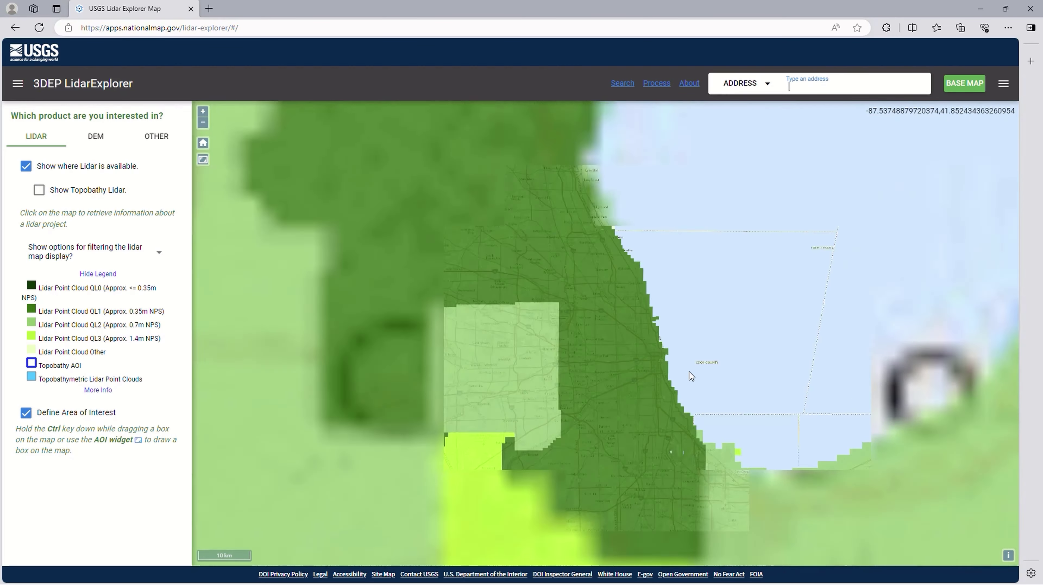
left_click_drag(624, 286, 696, 348)
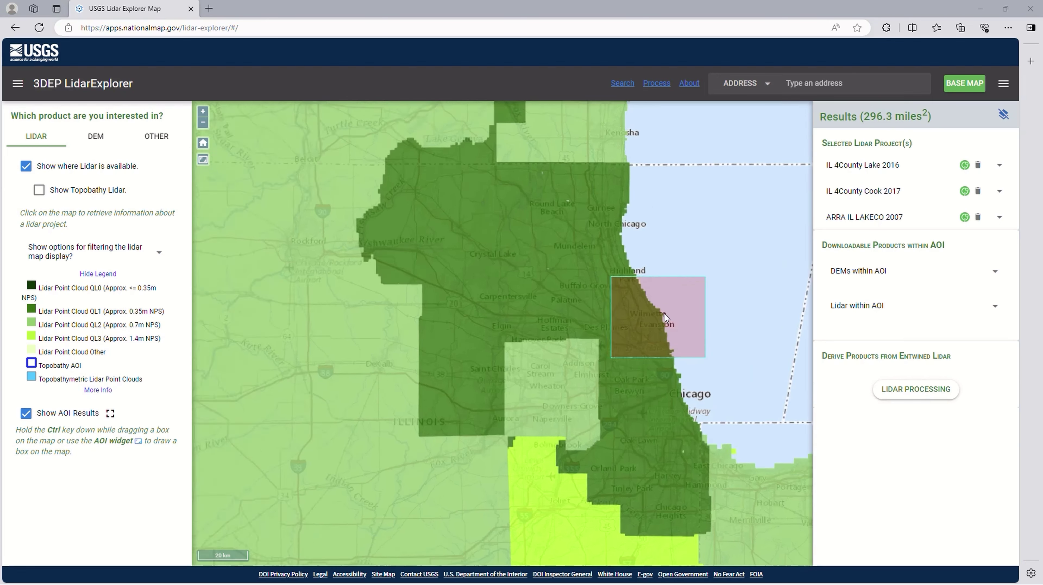
- Zoom in and back out until the whole AOI rectangle fits the map
scroll(664, 314, "up", 3)
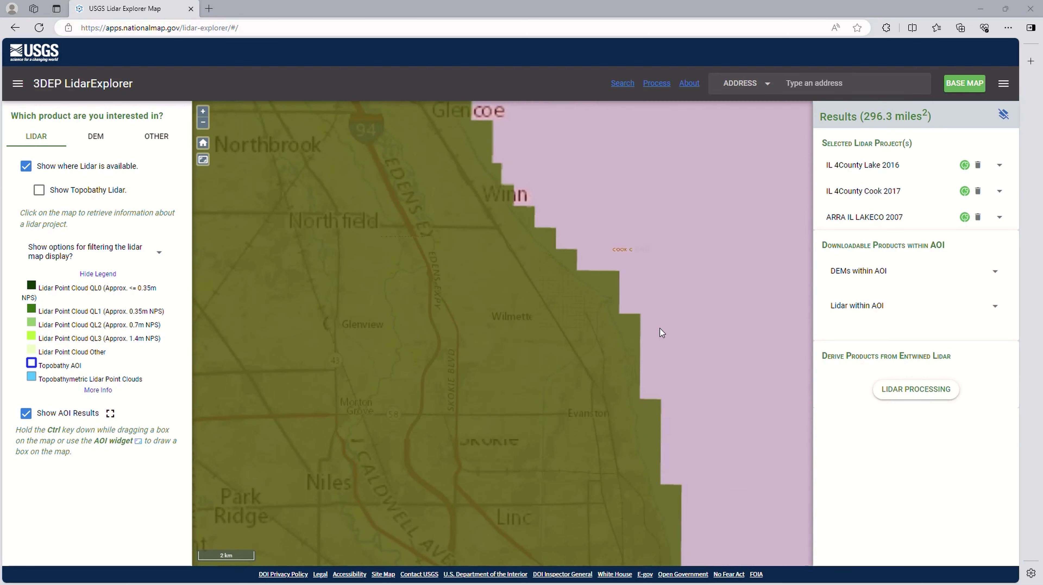
scroll(660, 328, "down", 2)
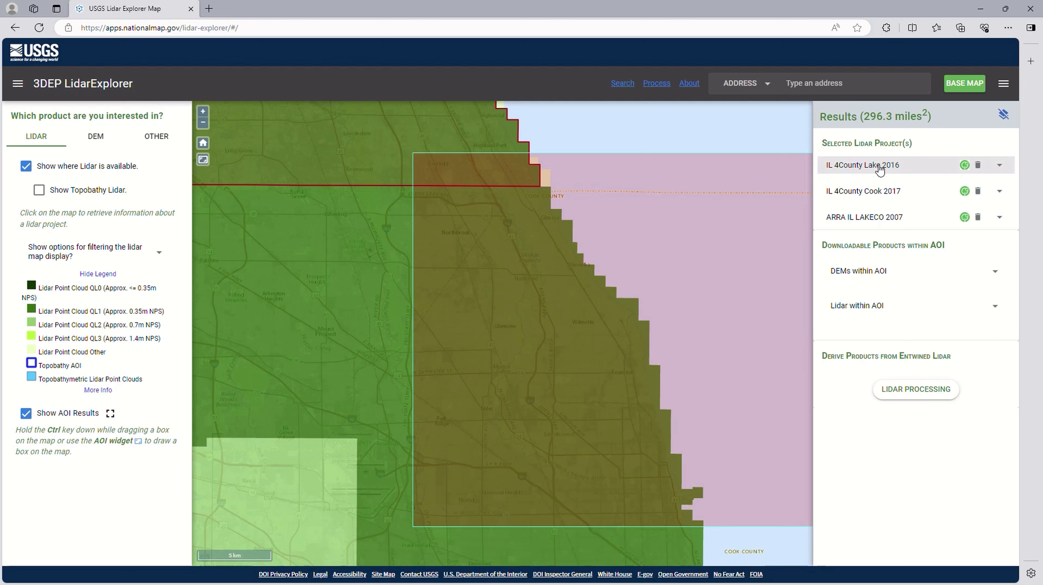
- Expand IL 4County Lake 2016 to reveal its QL 1, Geiger-mode details
left_click(880, 169)
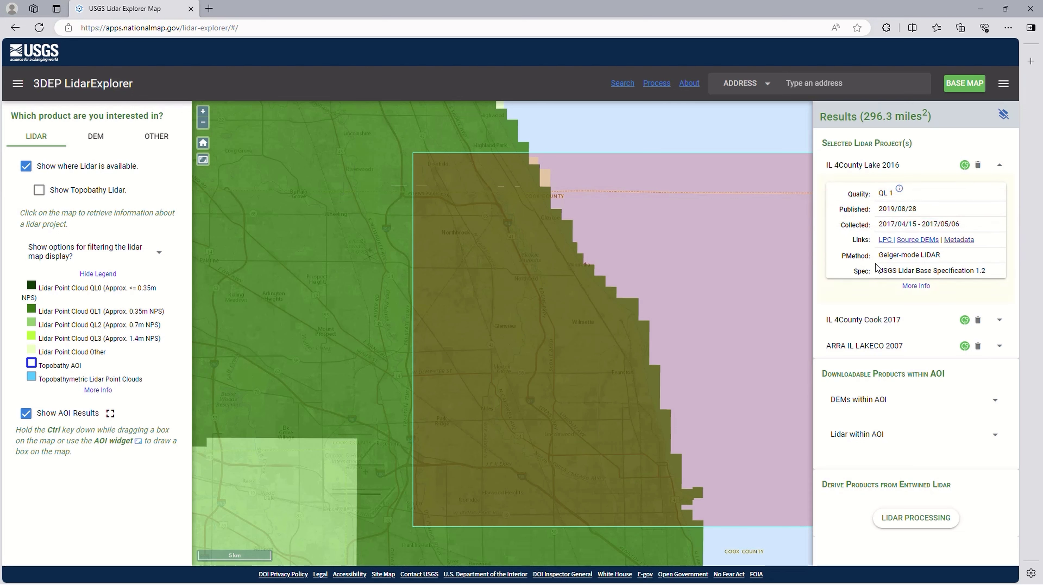
left_click(959, 240)
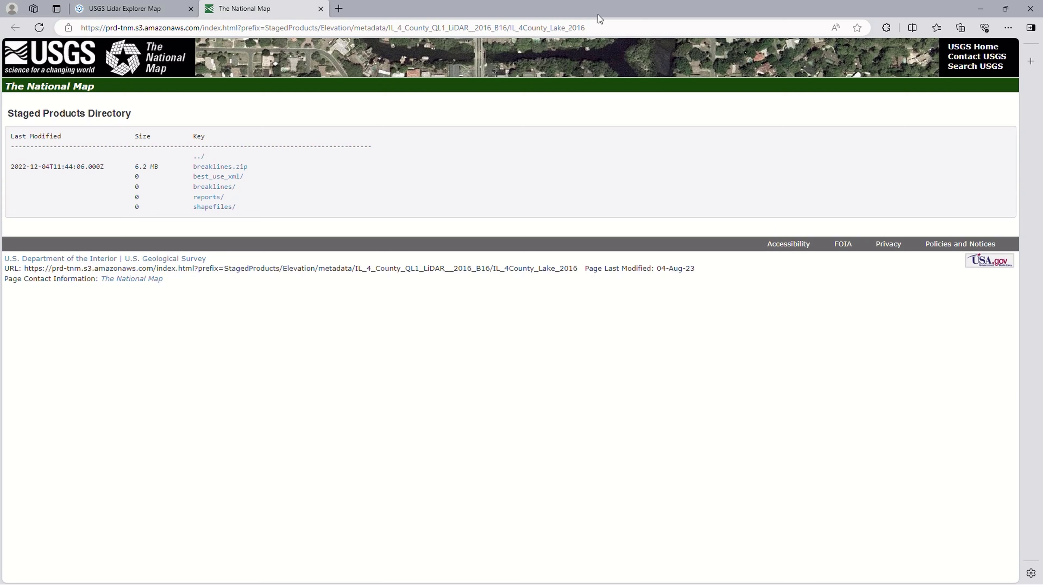
left_click(320, 9)
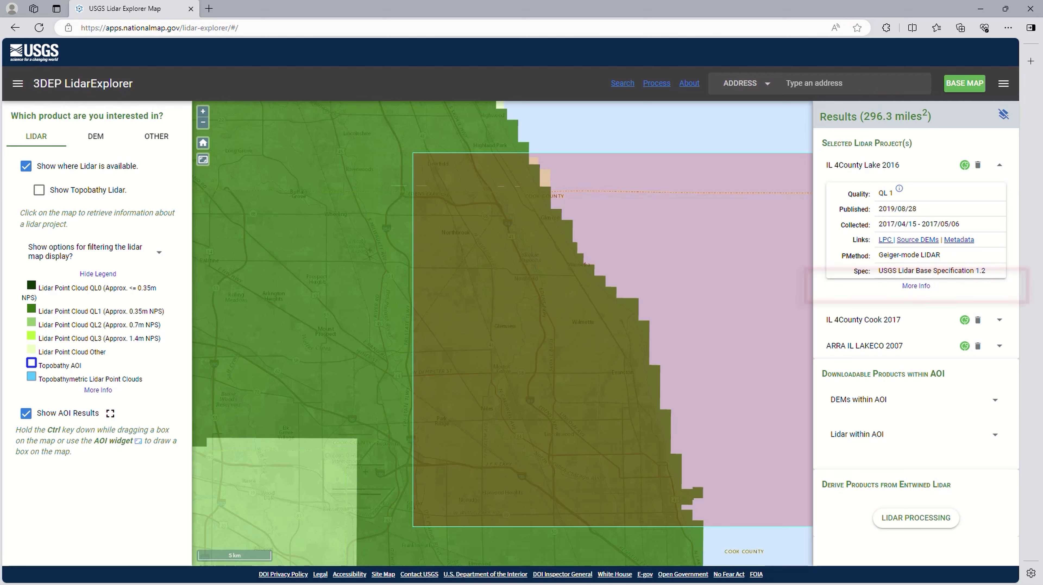
- Show the project's full attribute table and scroll through it
left_click(915, 286)
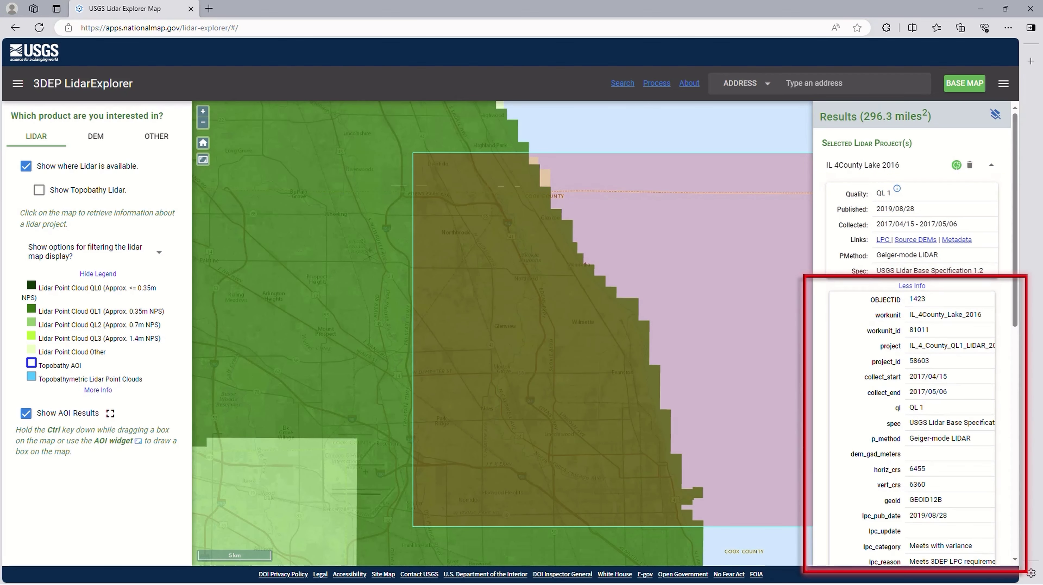
left_click_drag(1015, 231, 1007, 441)
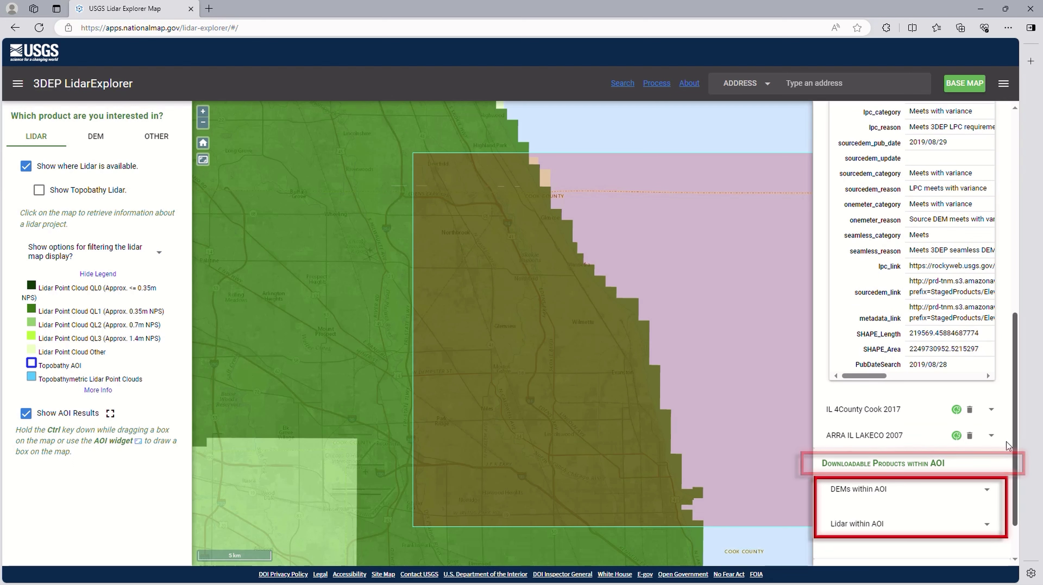
scroll(1006, 443, "down", 1)
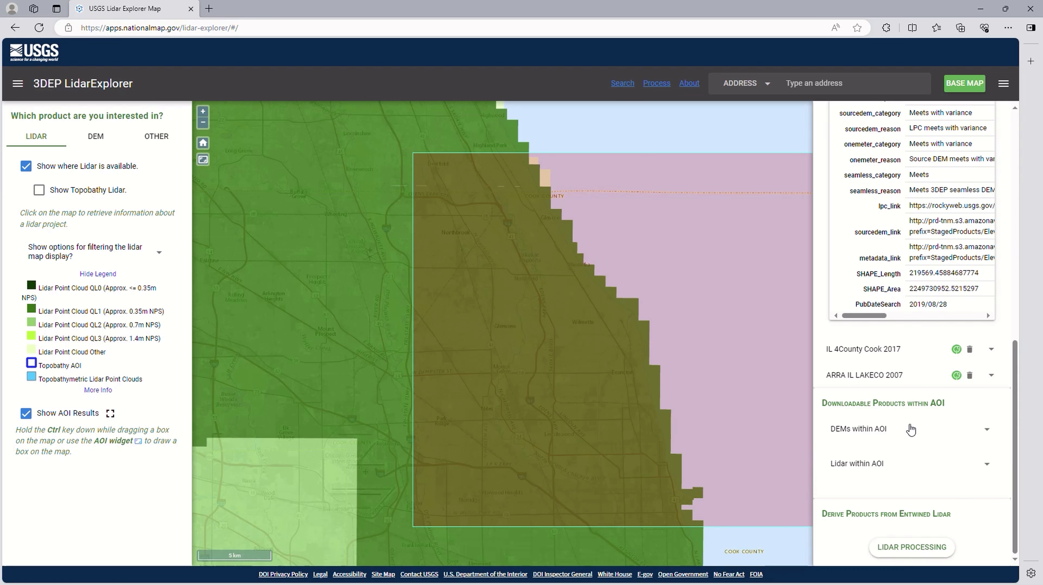
- List the DEMs within the AOI, expand the 1 Meter tiles, and open the first tile
left_click(872, 432)
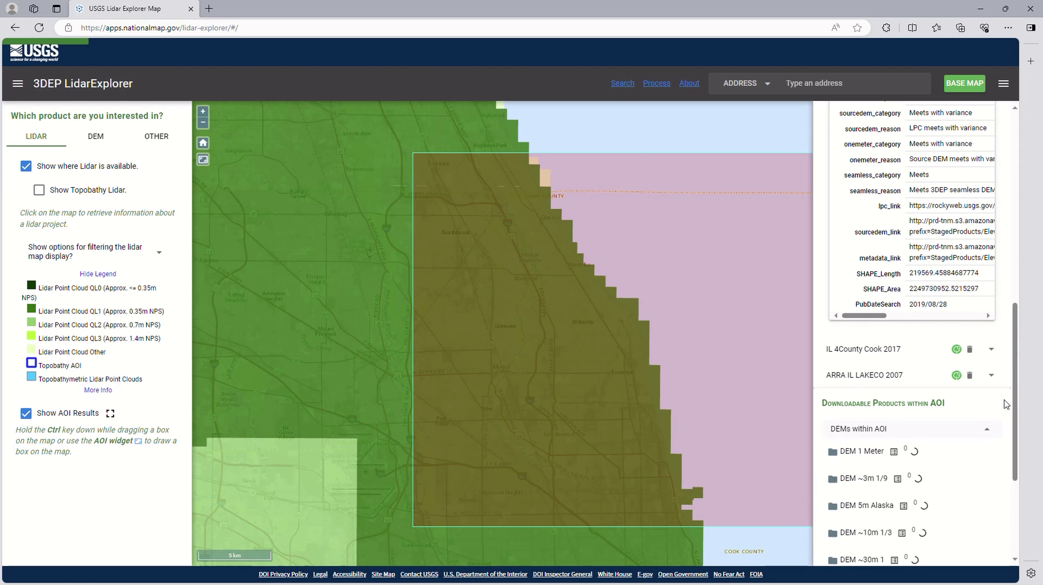
scroll(1015, 369, "down", 3)
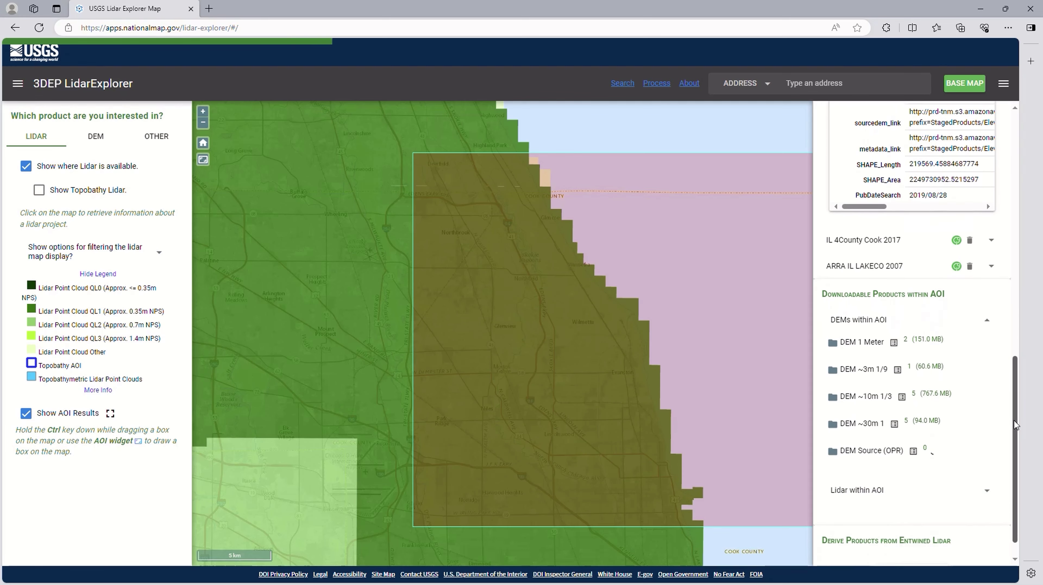
left_click(862, 316)
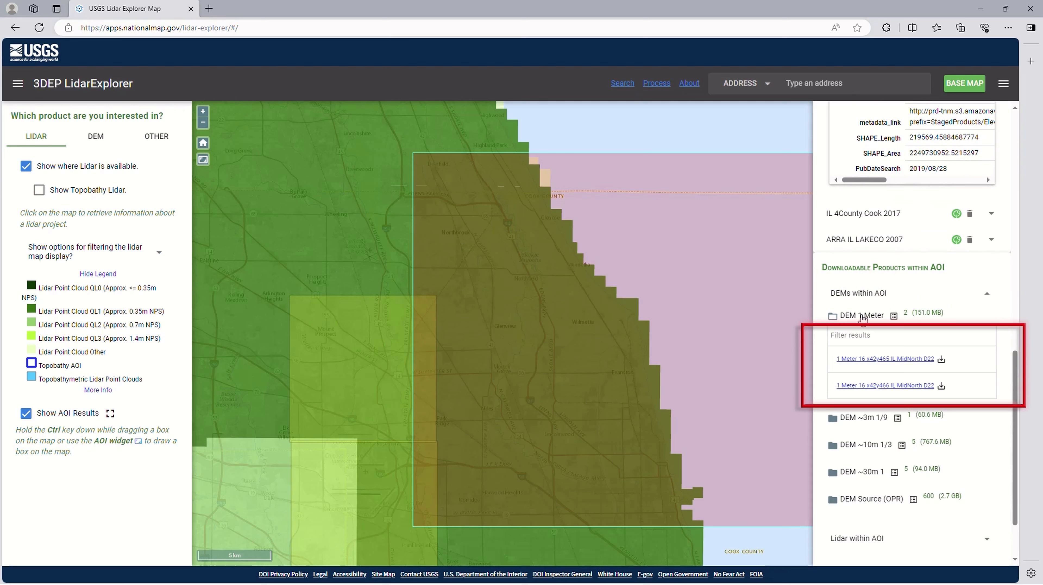
left_click(867, 359)
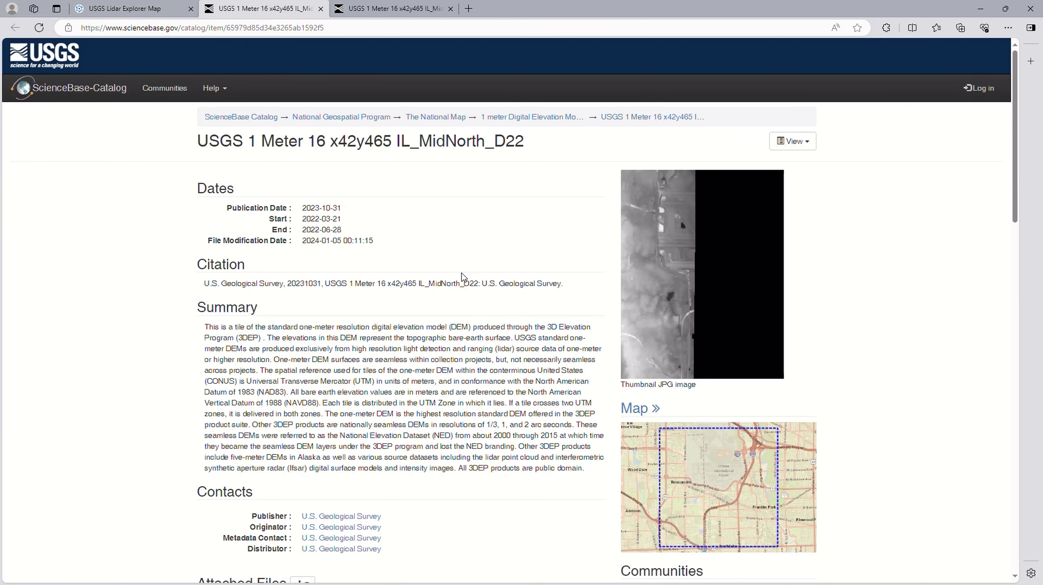
- Scroll the IL_MidNorth_D22 tile's ScienceBase page down to Attached Files
scroll(461, 274, "down", 10)
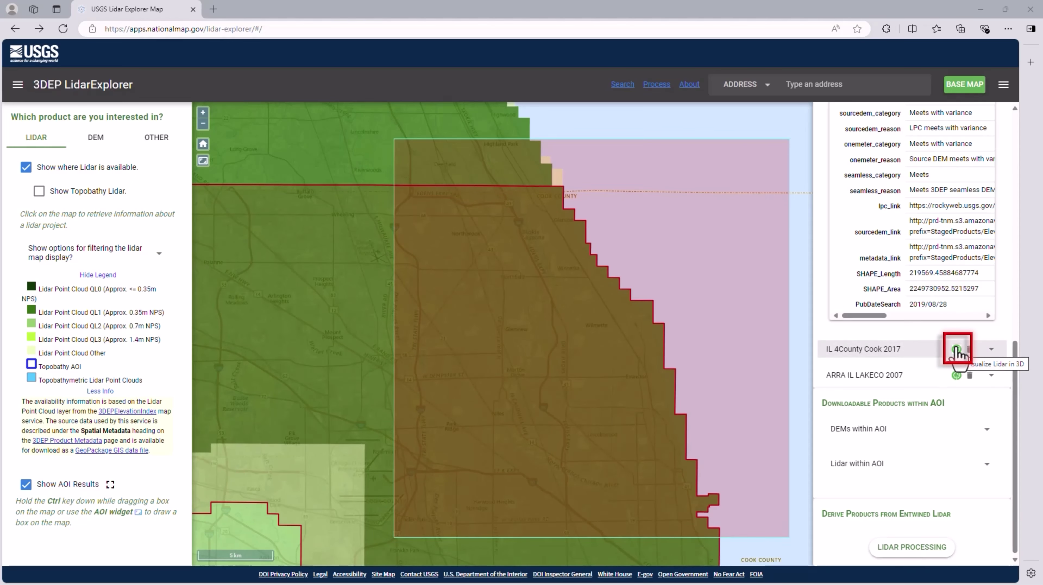
- Open the IL 4County Cook 2017 lidar in the Potree Viewer
left_click(956, 349)
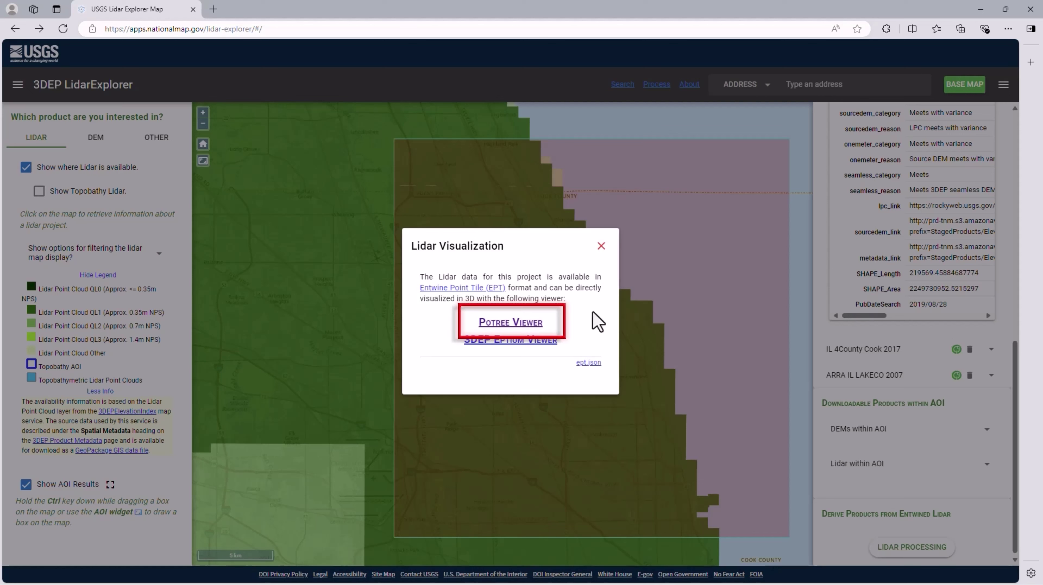
left_click(534, 323)
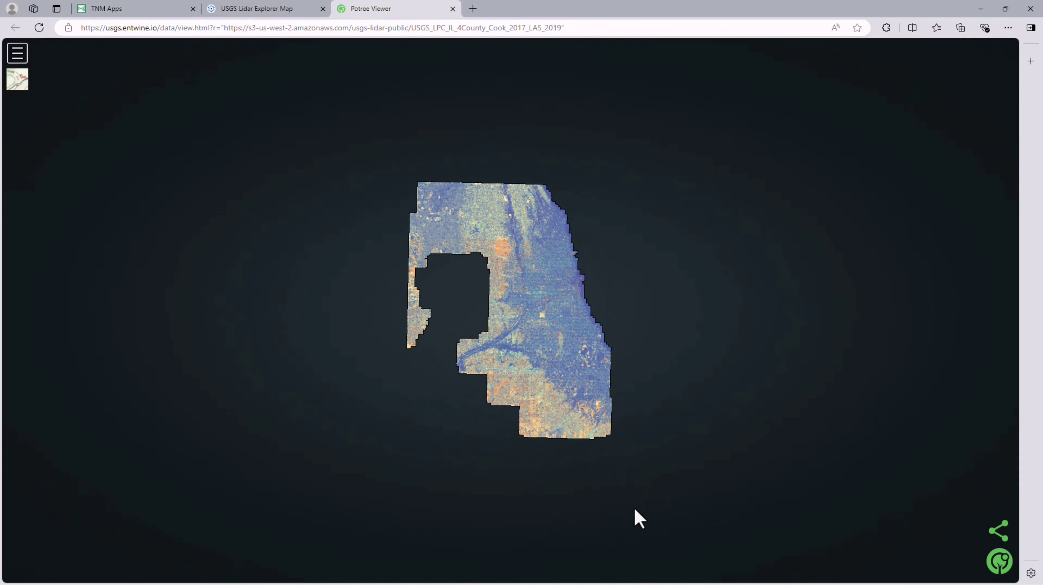
- Zoom and pan to Chicago's harbor and stadium, then tilt to an oblique skyline view
scroll(574, 283, "up", 10)
left_click_drag(932, 144, 196, 280)
scroll(467, 233, "up", 8)
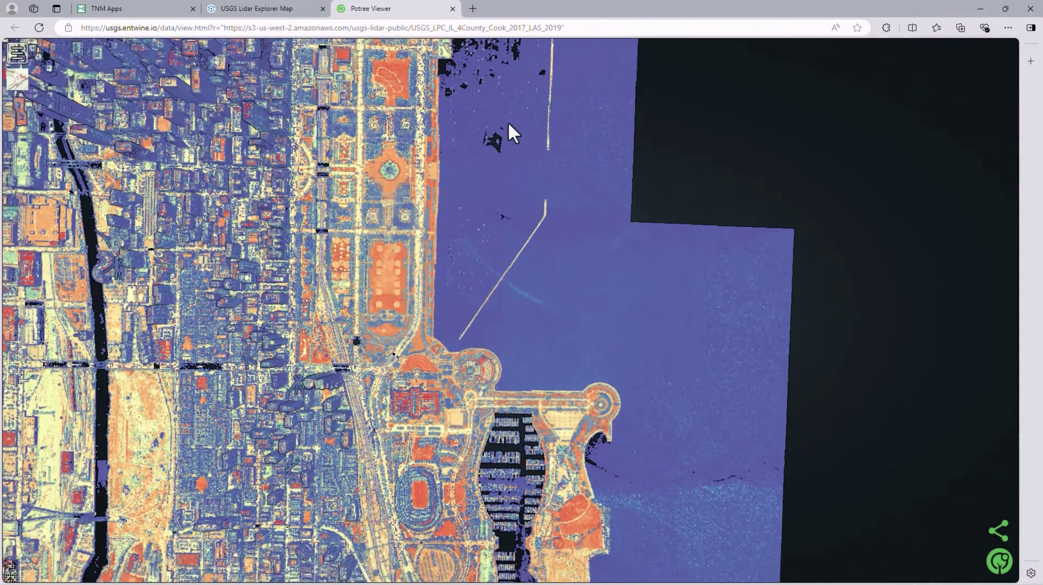
left_click_drag(513, 133, 487, 89)
scroll(396, 314, "up", 10)
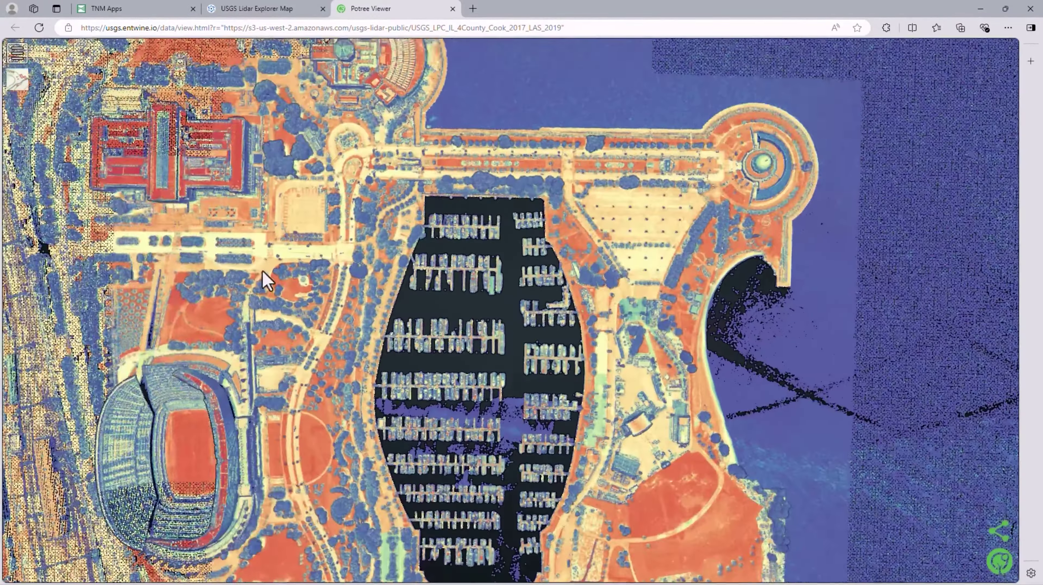
left_click_drag(265, 280, 617, 233)
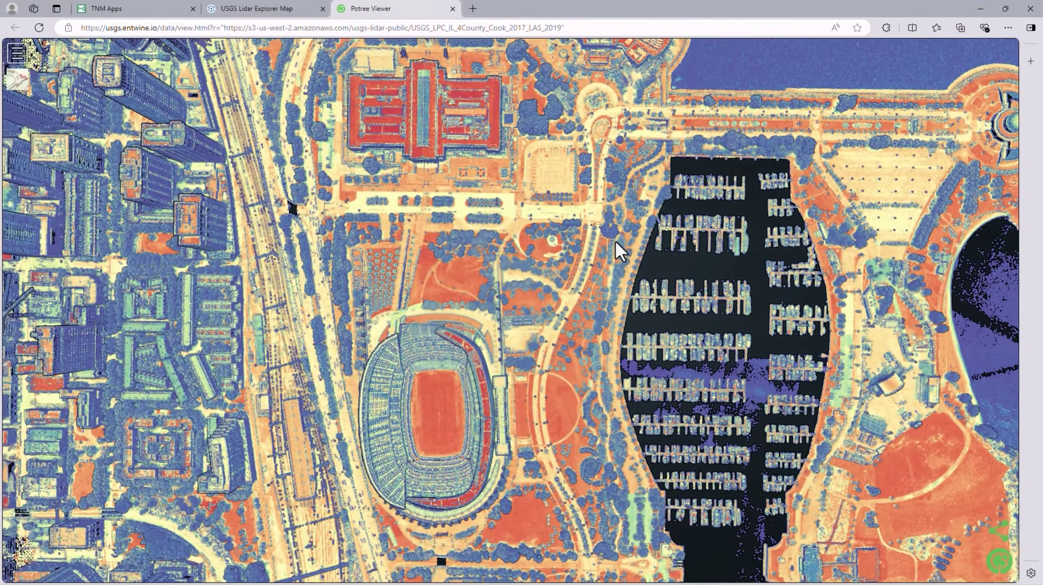
mouse_move(560, 342)
left_mouse_down()
mouse_move(532, 252)
mouse_move(553, 220)
mouse_move(466, 215)
mouse_move(467, 201)
left_mouse_up()
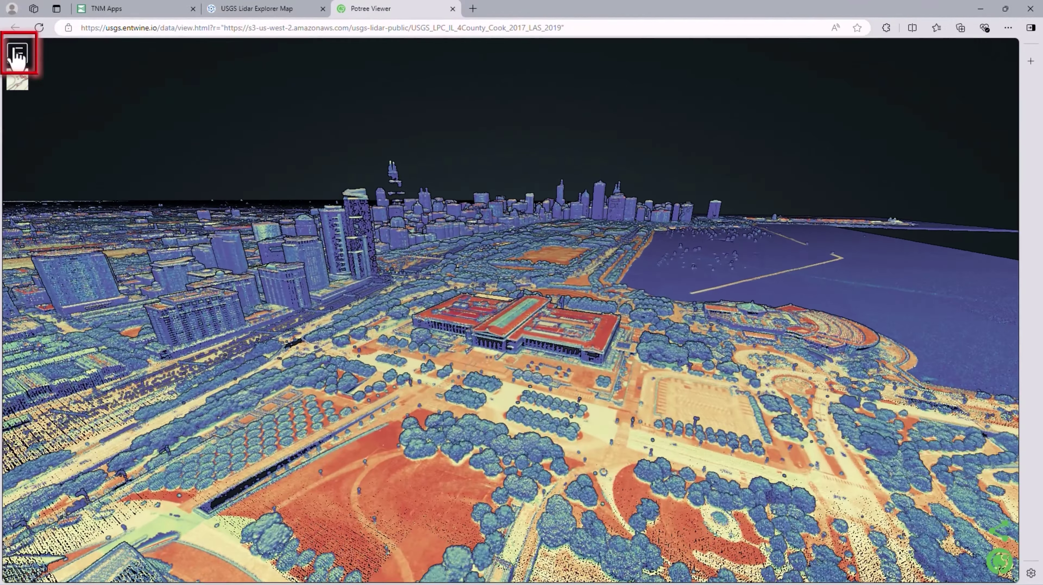
- Open the sidebar, raise the point budget to 9,885,000, and collapse Appearance
left_click(17, 52)
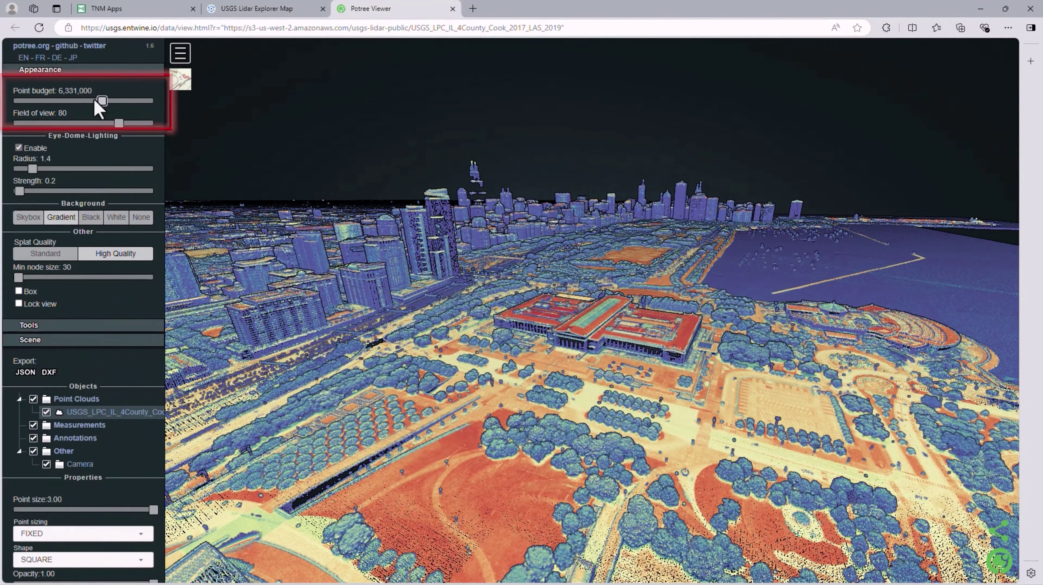
left_click_drag(52, 101, 153, 101)
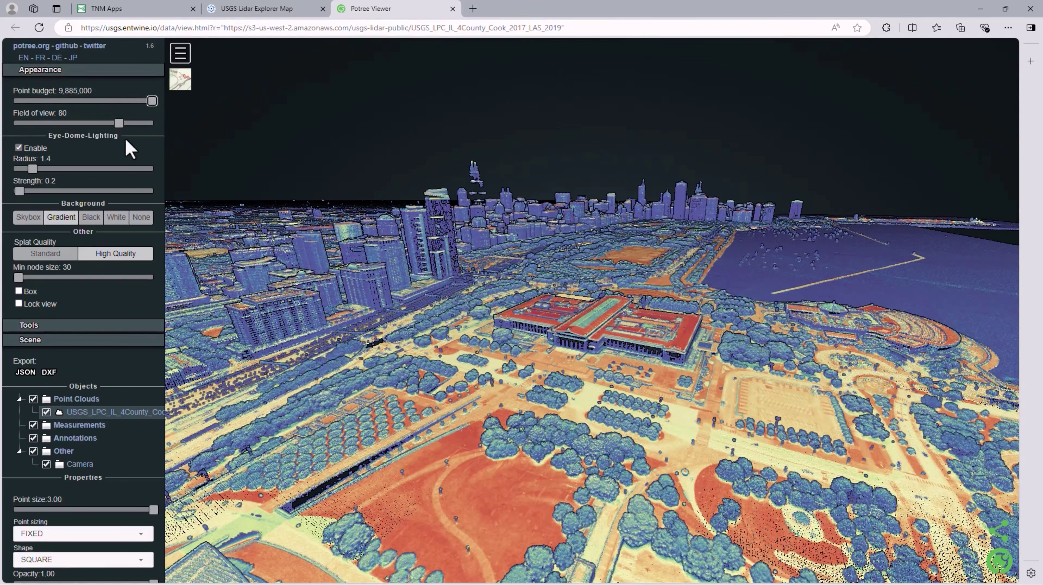
left_click(68, 71)
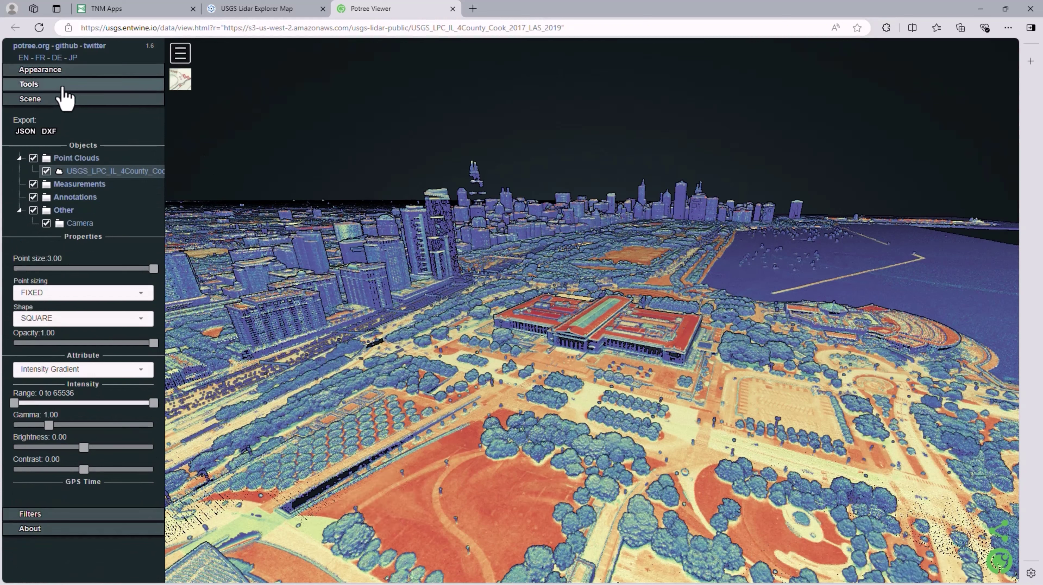
- Show the Classification filters and hide never classified, ground, and low, medium and high vegetation points
left_click(64, 100)
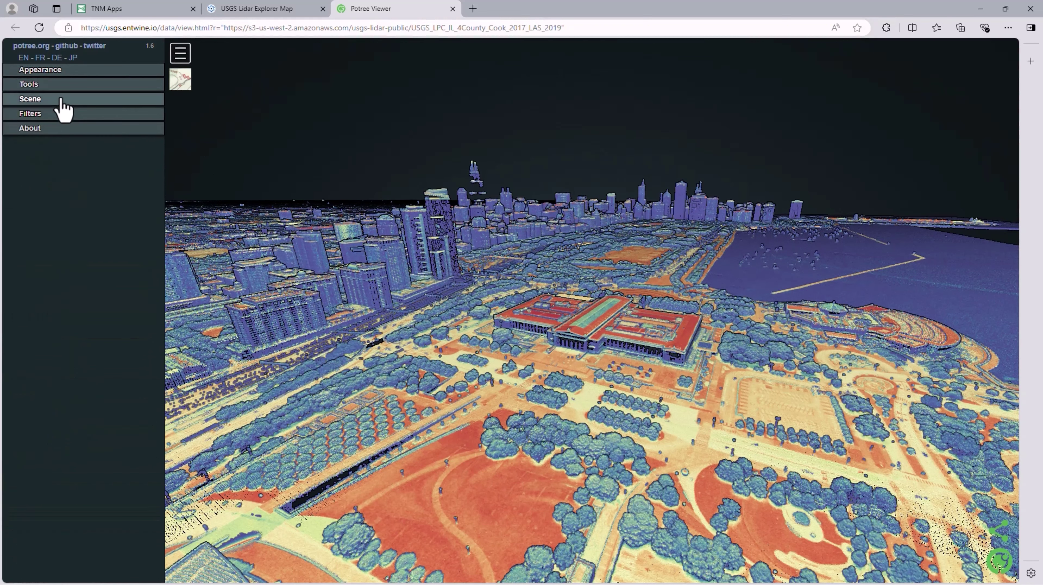
left_click(57, 117)
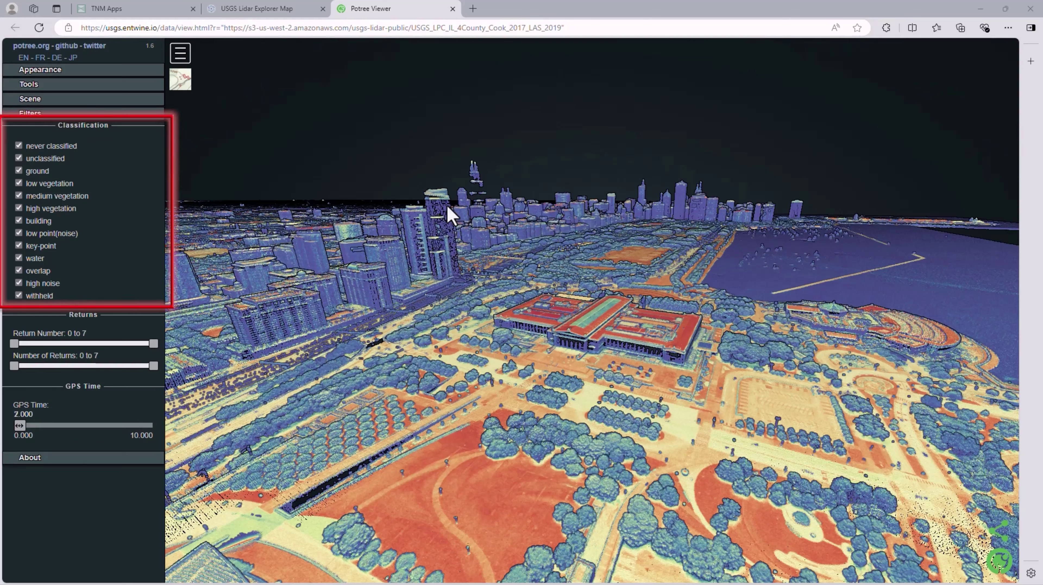
left_click(19, 145)
left_click(18, 171)
left_click(19, 184)
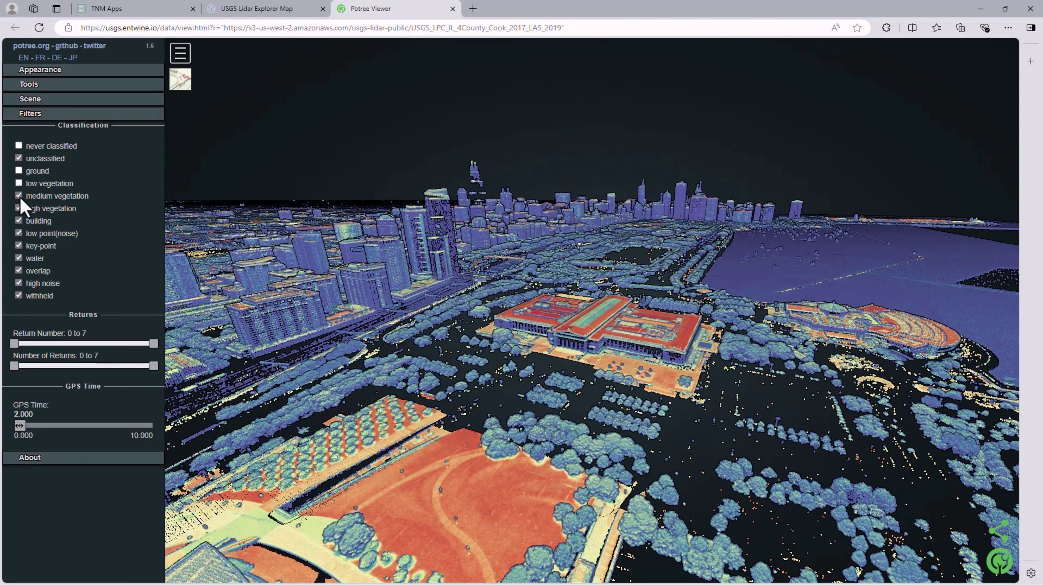
left_click(19, 195)
left_click(19, 209)
- Hide low noise, key-point, water, overlap, high noise and withheld points
left_click(18, 234)
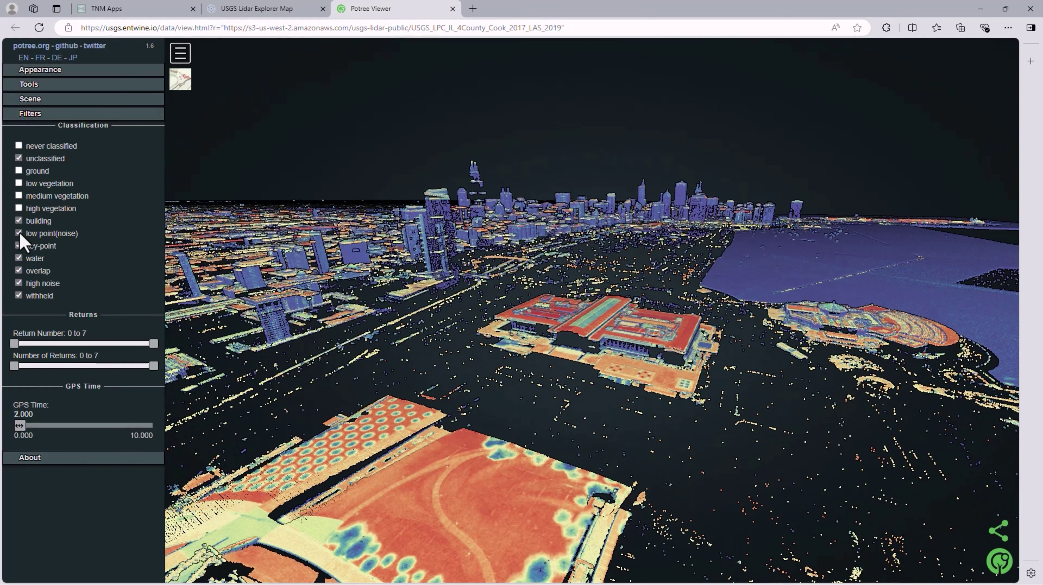
left_click(19, 245)
left_click(19, 258)
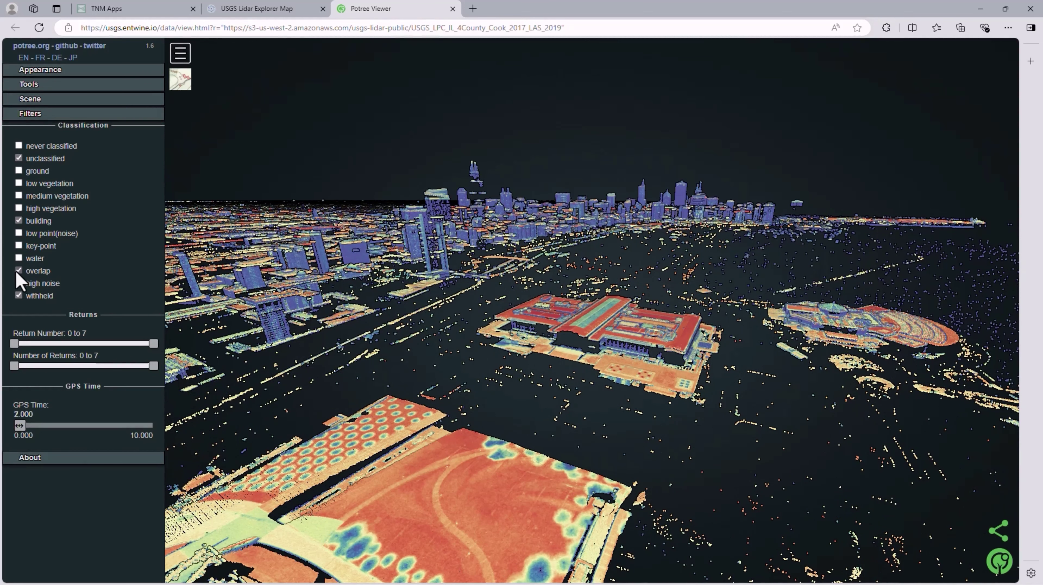
left_click(19, 270)
left_click(18, 283)
left_click(18, 295)
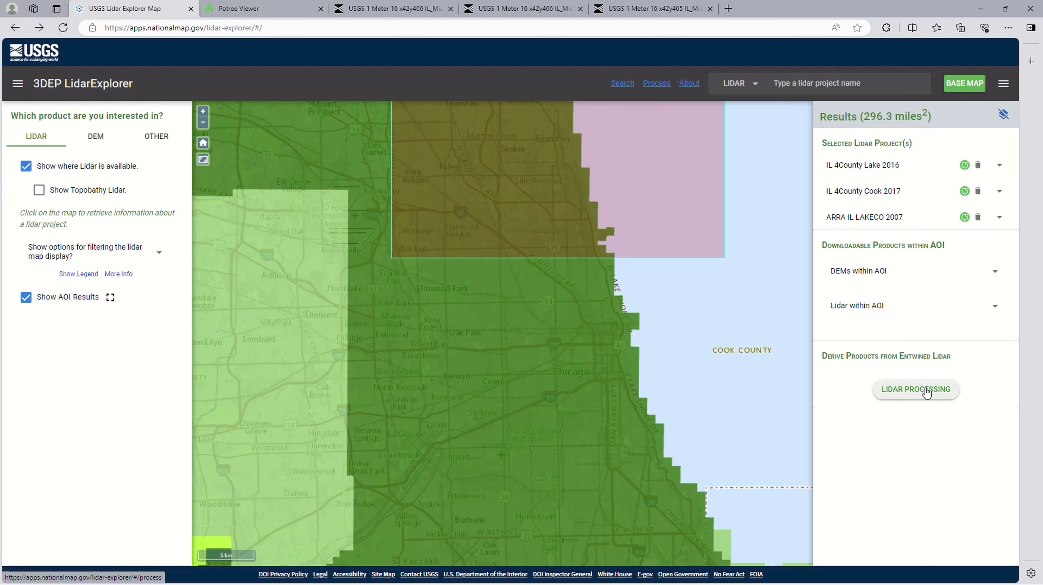
- Submit the EPT cloud processing job for IL_4County_Lake_2016, clipped to the AOI as LAZ
left_click(925, 390)
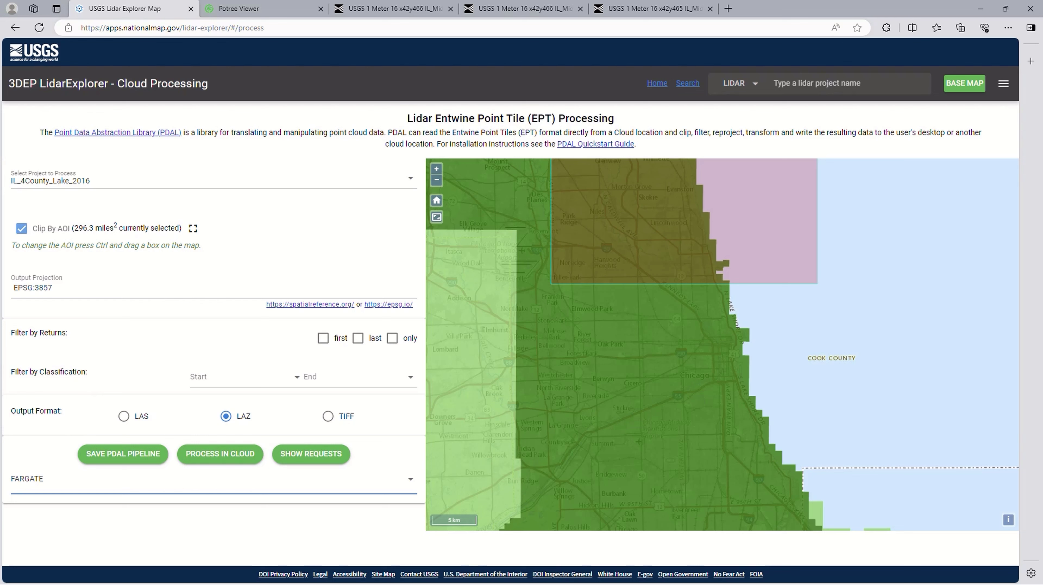
left_click(236, 456)
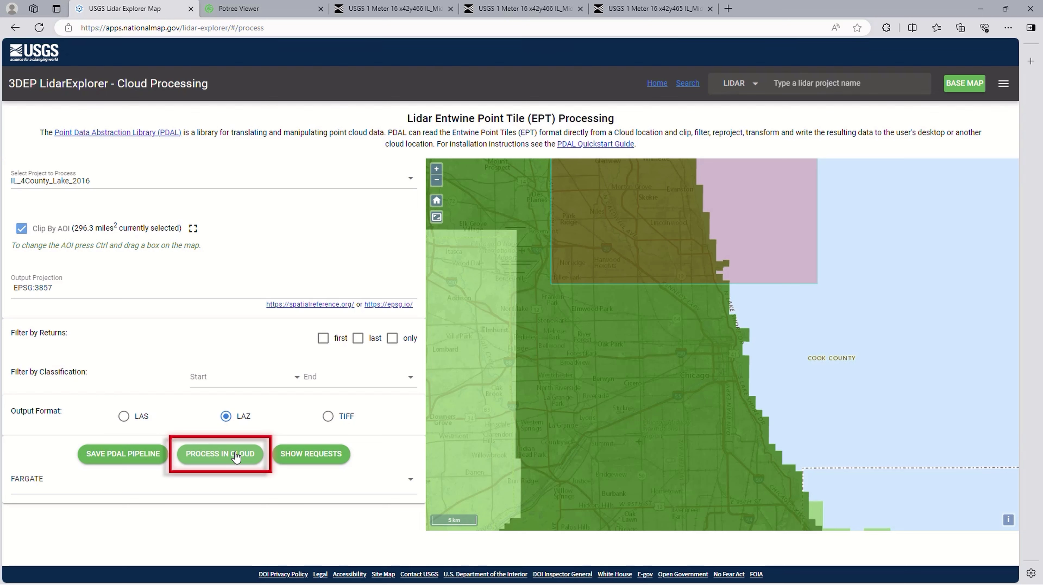
left_click(328, 456)
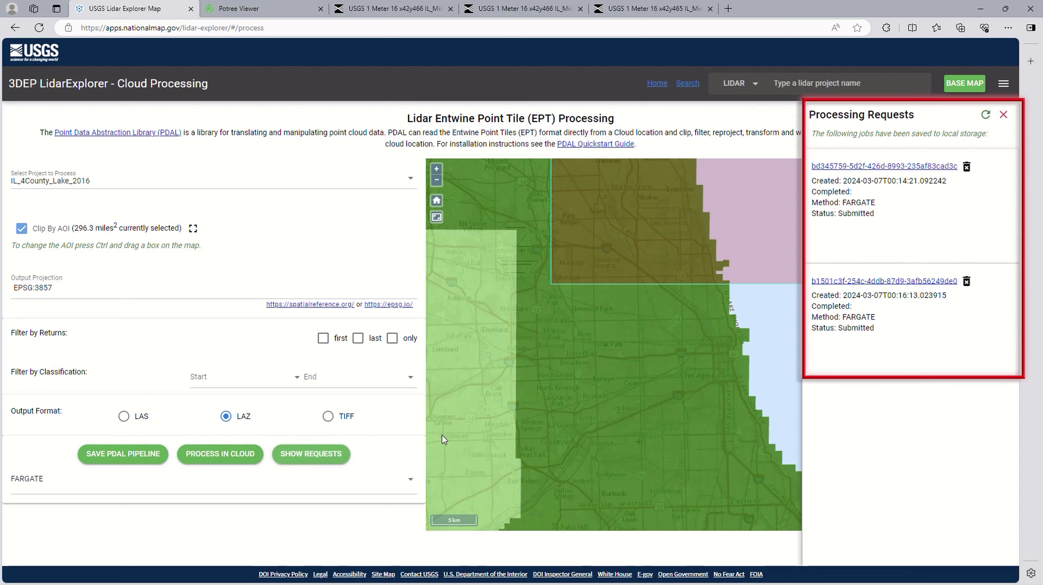
- Close and reopen the Processing Requests list holding the two submitted FARGATE jobs
left_click(311, 454)
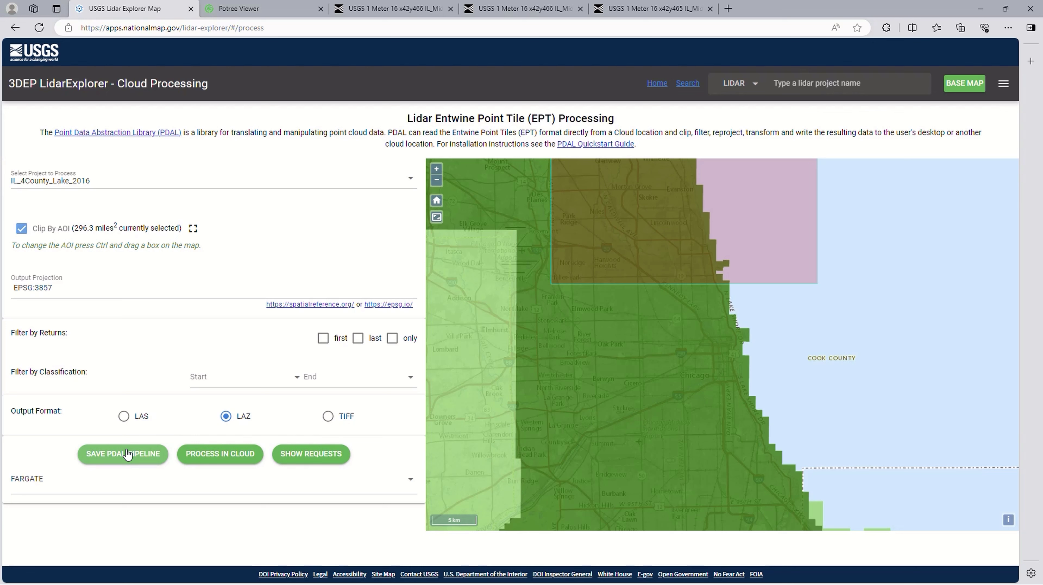
left_click(330, 454)
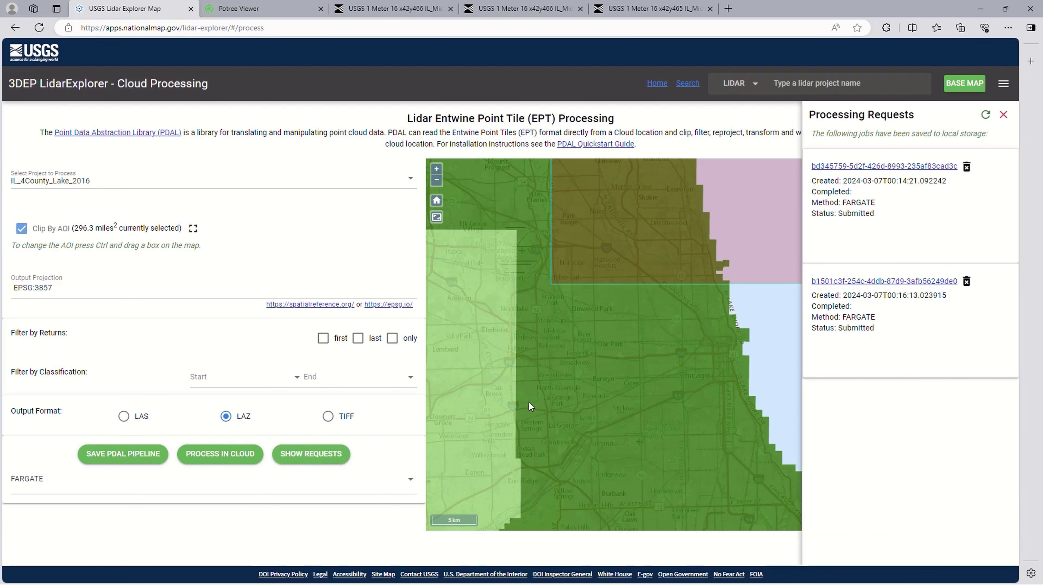